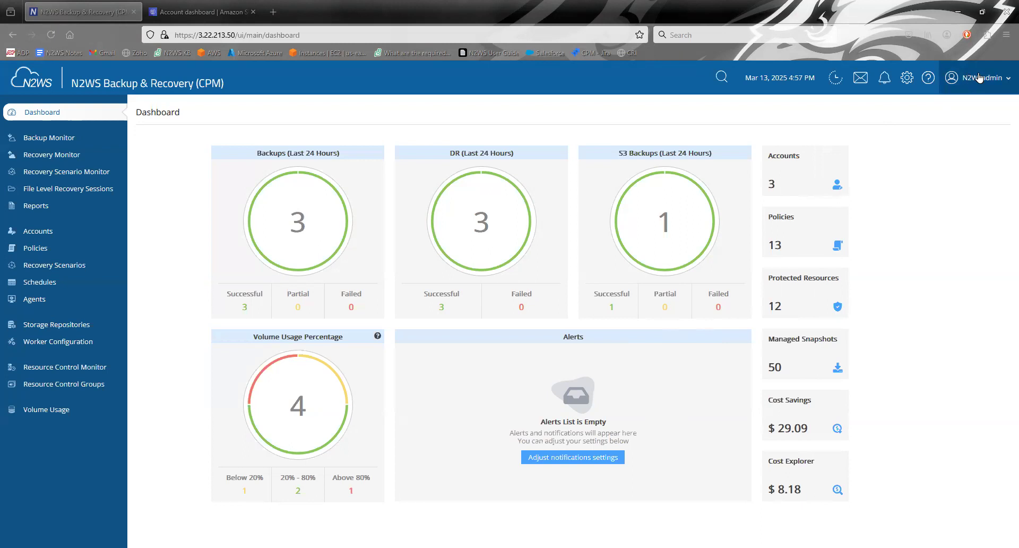
# Open the multi-factor authentication setup for the signed-in user from the user settings
pyautogui.click(979, 79)
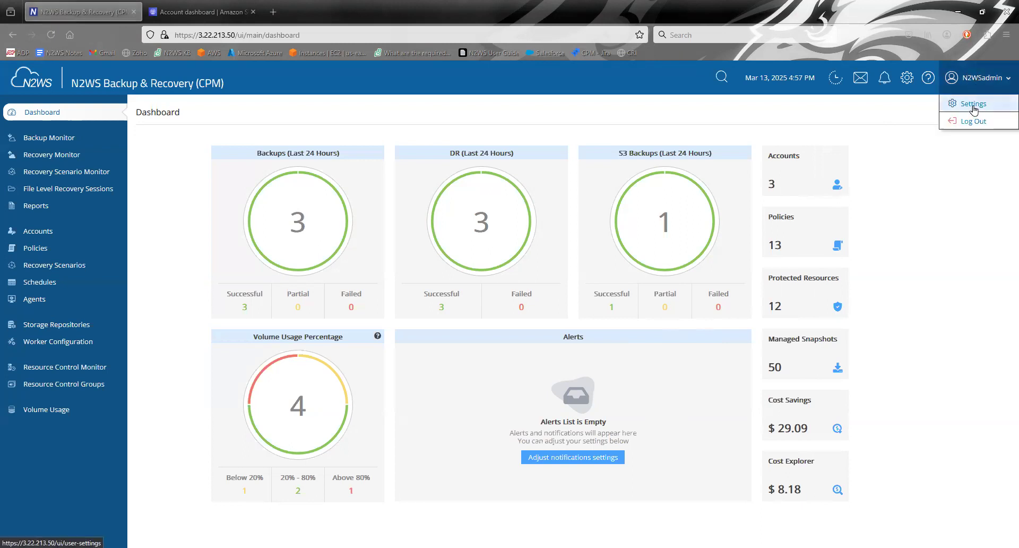
pyautogui.click(974, 106)
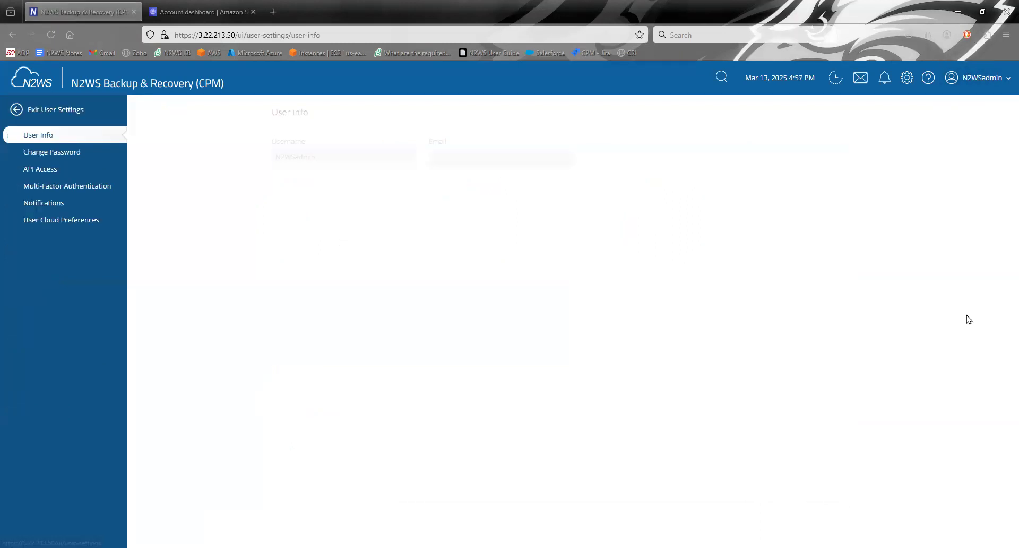
pyautogui.click(47, 187)
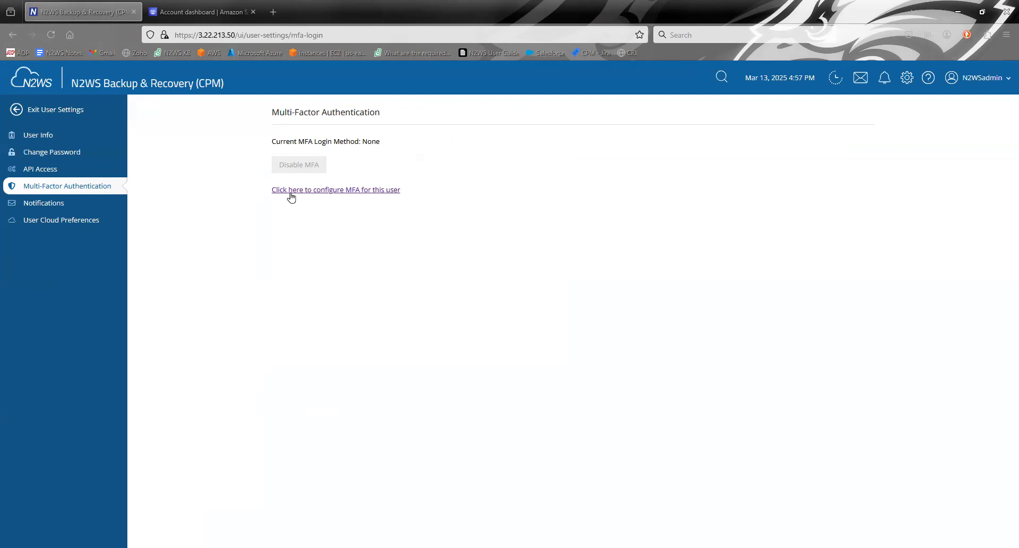
pyautogui.click(338, 190)
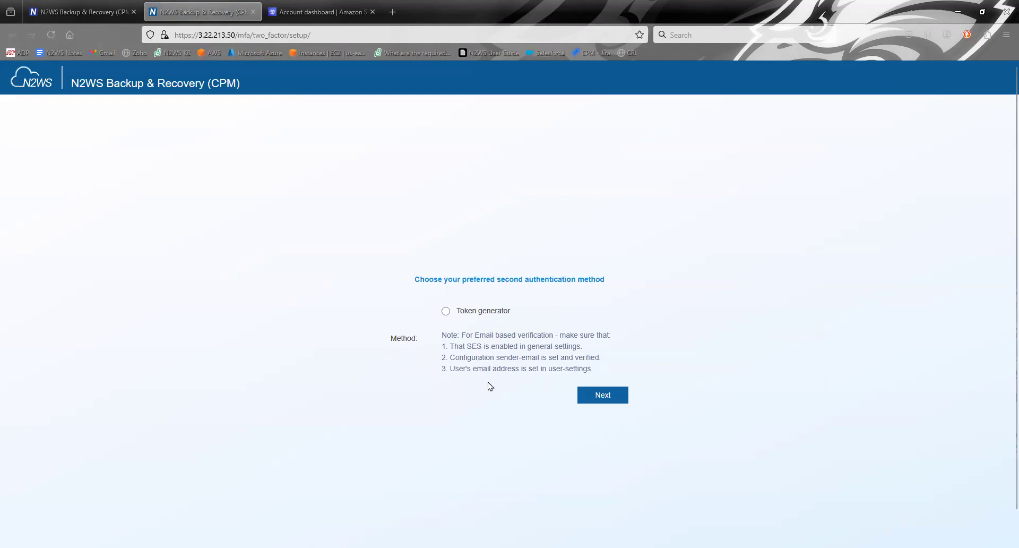
# Choose Token generator as the second authentication method and submit the token from the authenticator app
pyautogui.click(446, 311)
pyautogui.click(594, 394)
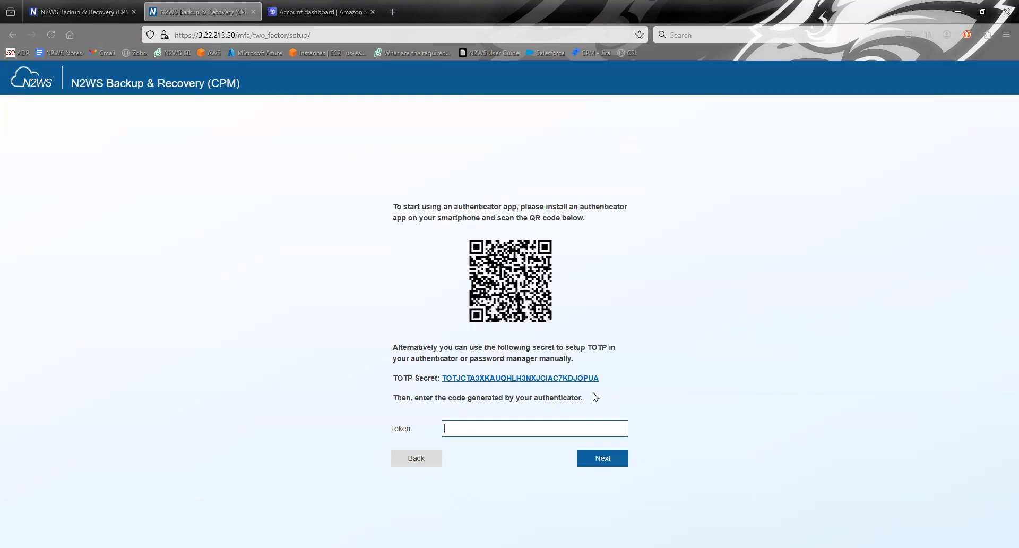
pyautogui.click(477, 429)
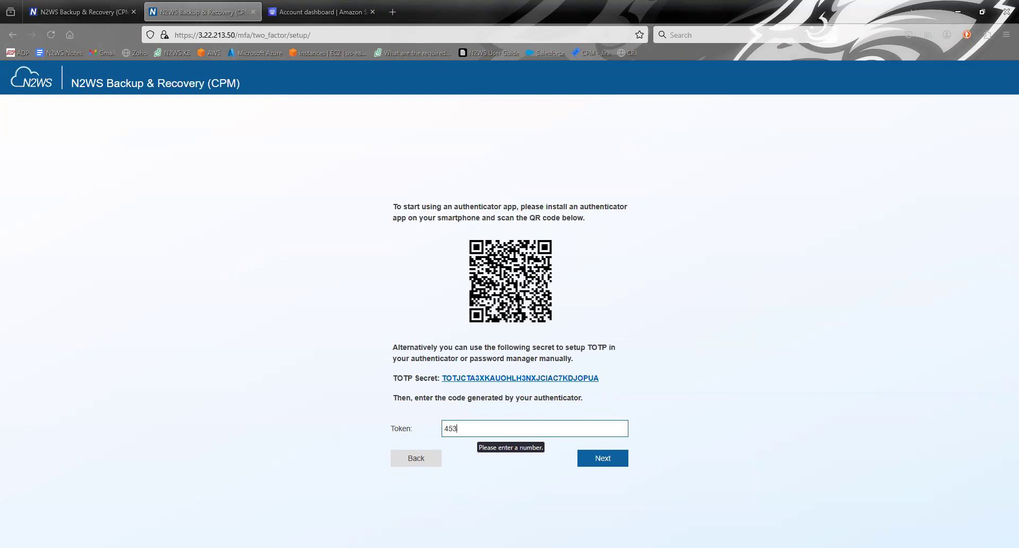
pyautogui.press('Return')
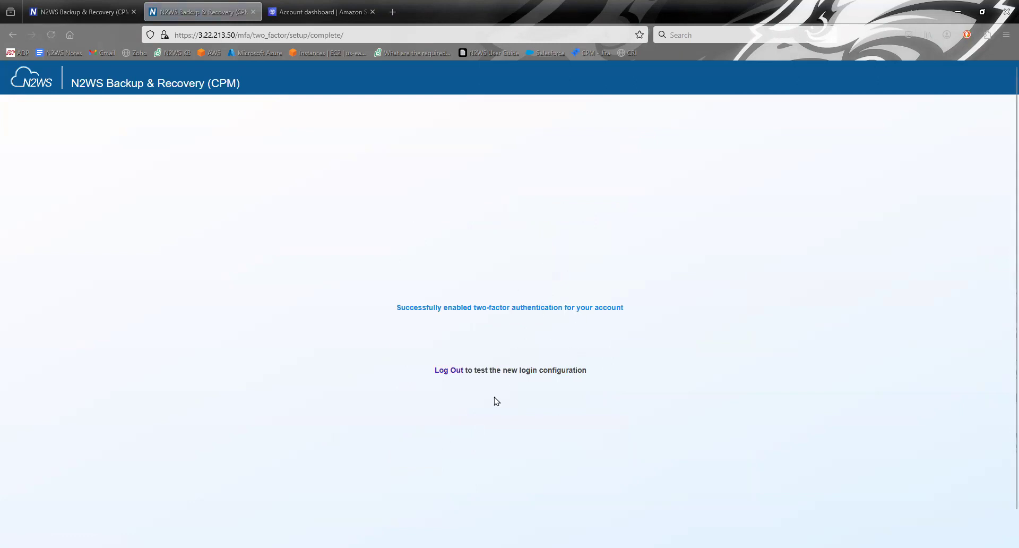
# Log out to test the new login configuration and sign back in with the authenticator token
pyautogui.click(450, 372)
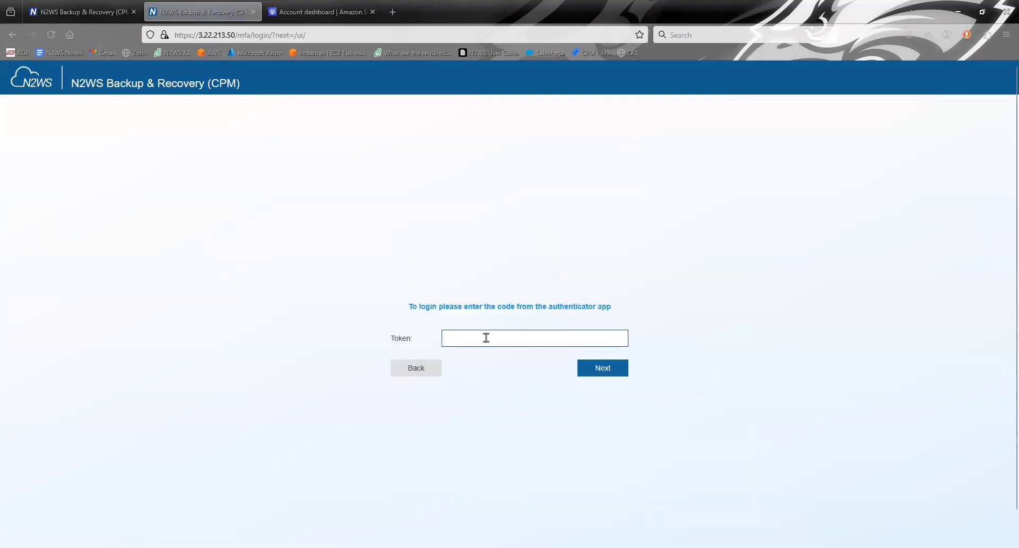
pyautogui.click(486, 338)
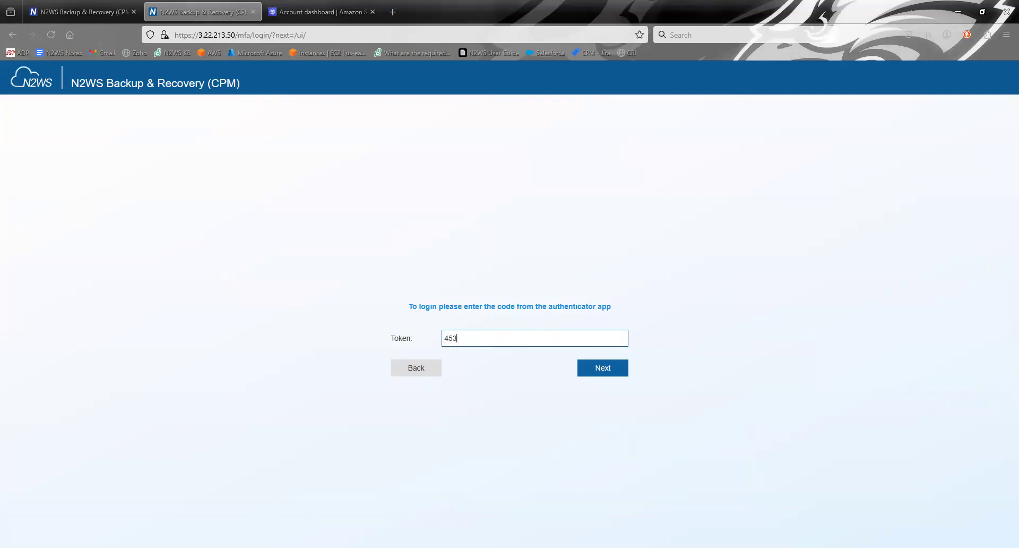
pyautogui.press('Return')
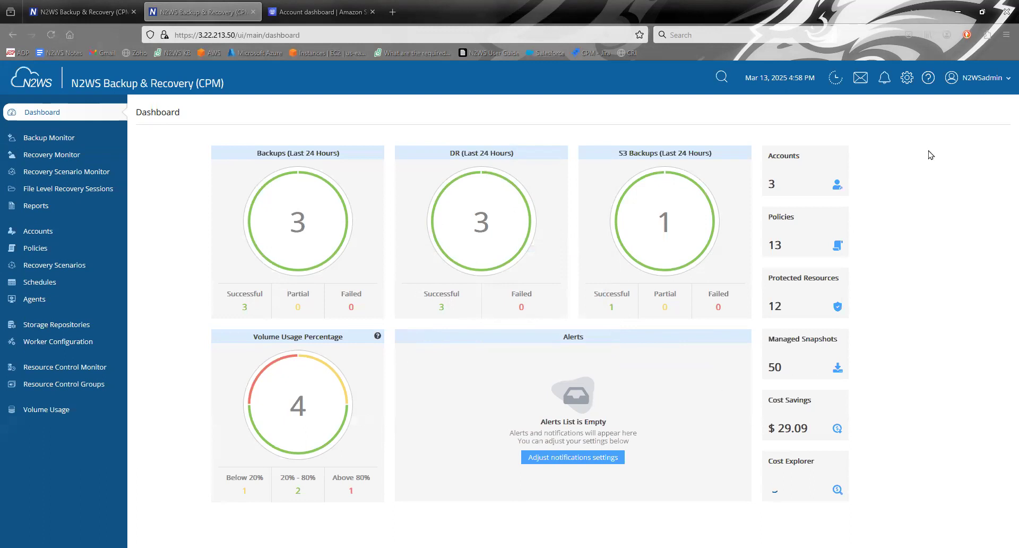
# Disable multi-factor authentication in the user settings and close the extra N2WS browser tab
pyautogui.click(983, 78)
pyautogui.click(951, 102)
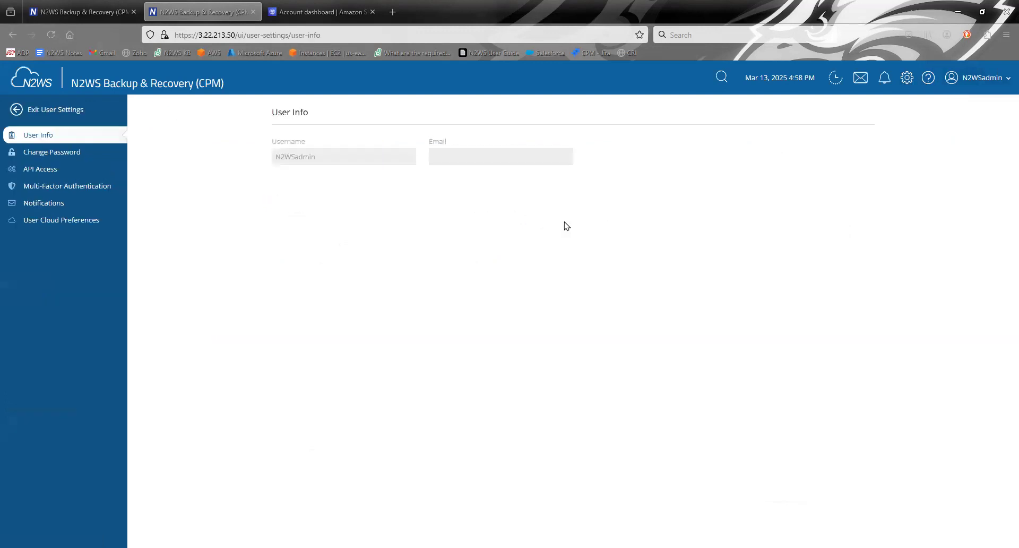
pyautogui.click(57, 187)
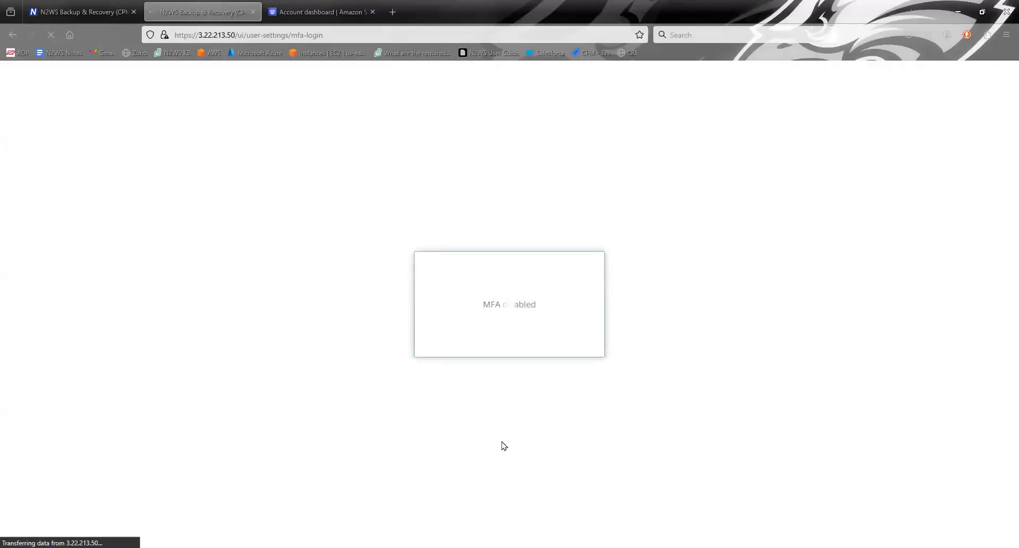
pyautogui.click(252, 11)
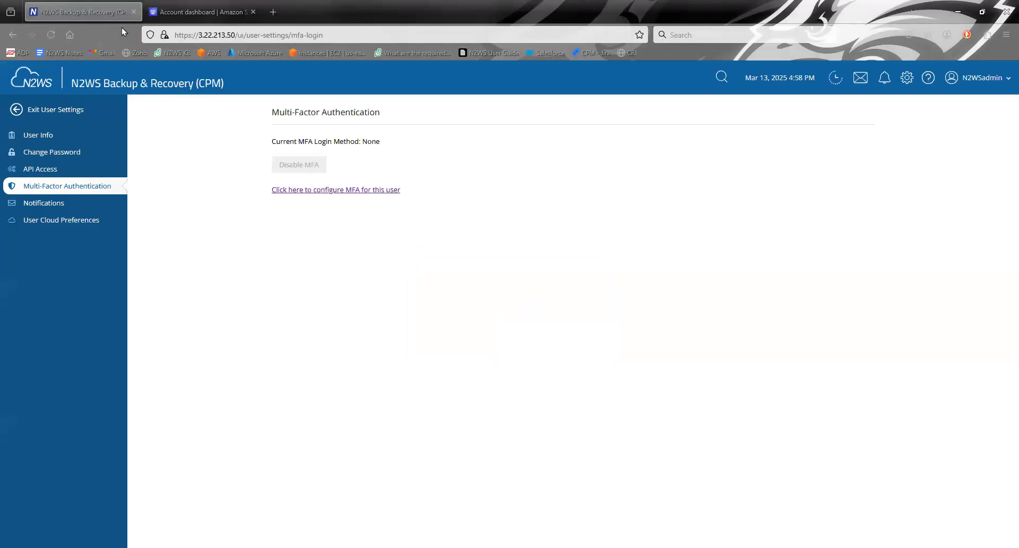
# Reopen the MFA setup for the user and review the prerequisites listed for email-based verification
pyautogui.click(322, 190)
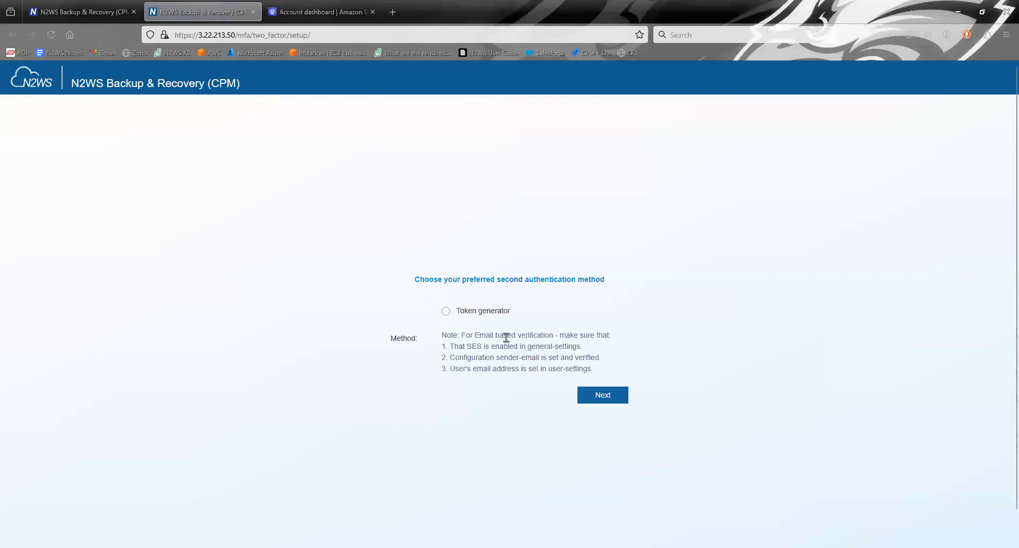
pyautogui.moveTo(450, 347); pyautogui.dragTo(589, 349)
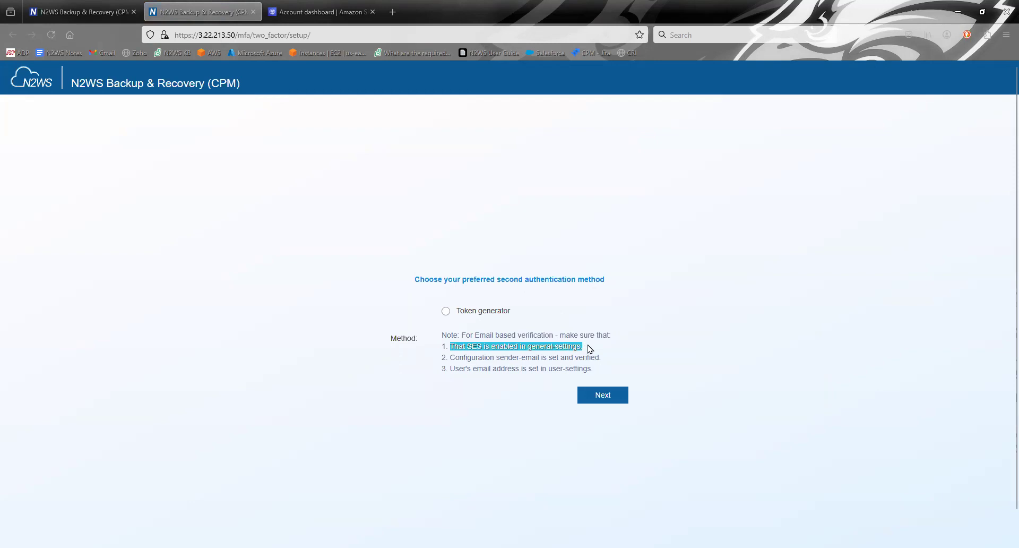
pyautogui.click(520, 358)
pyautogui.moveTo(451, 358); pyautogui.dragTo(601, 356)
pyautogui.click(604, 358)
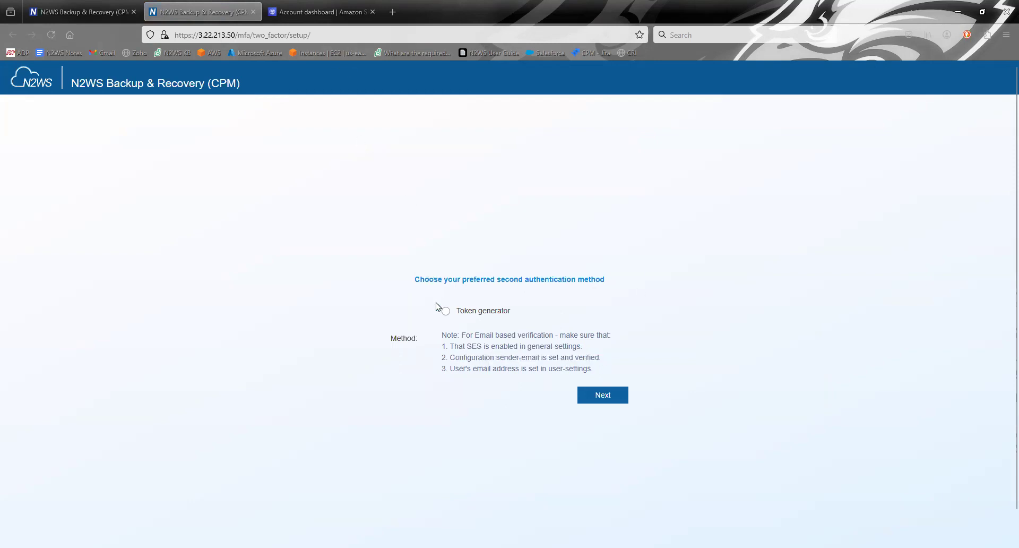
# Open the email configuration in the server's general settings and review the email method and sender address
pyautogui.moveTo(291, 20)
pyautogui.click(101, 5)
pyautogui.click(907, 77)
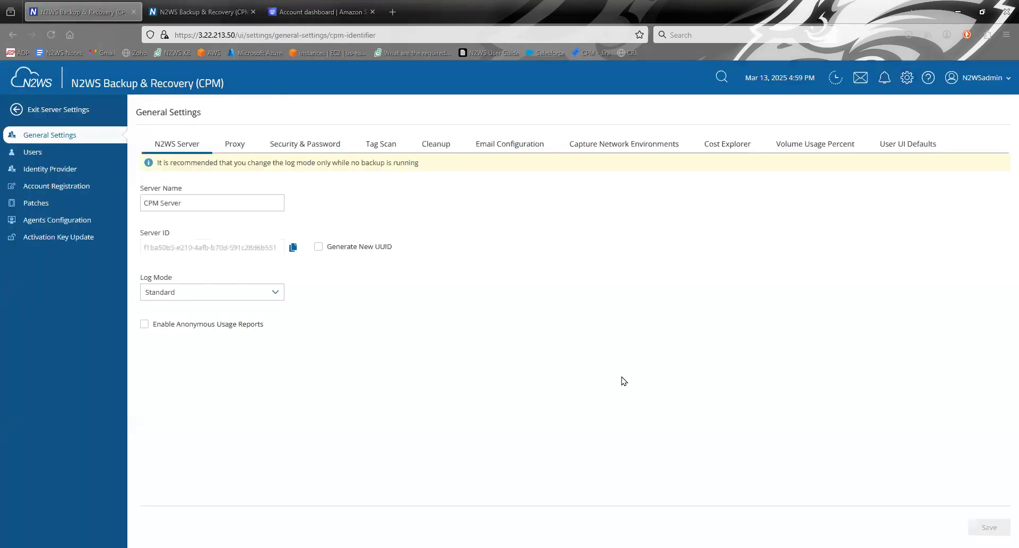
pyautogui.click(514, 148)
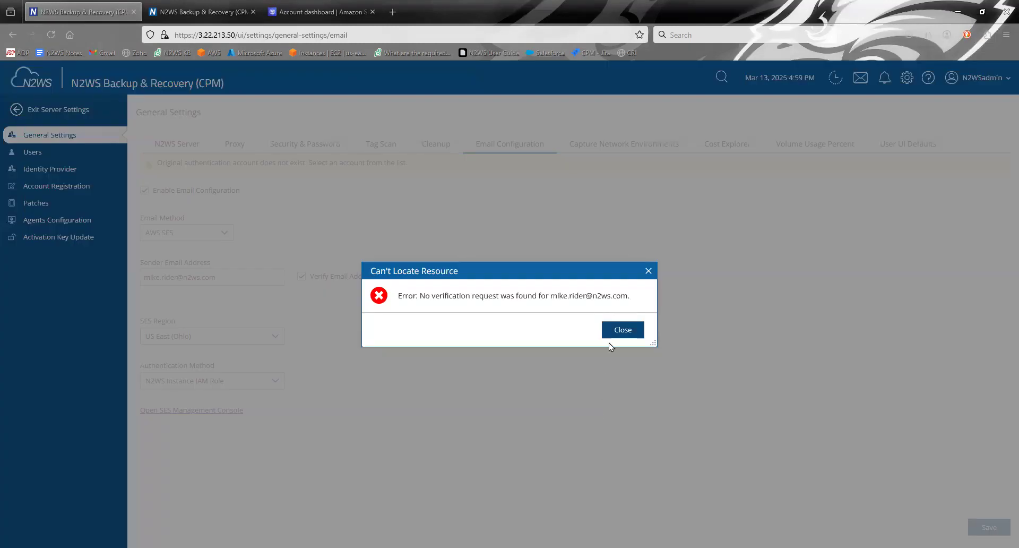
pyautogui.click(618, 333)
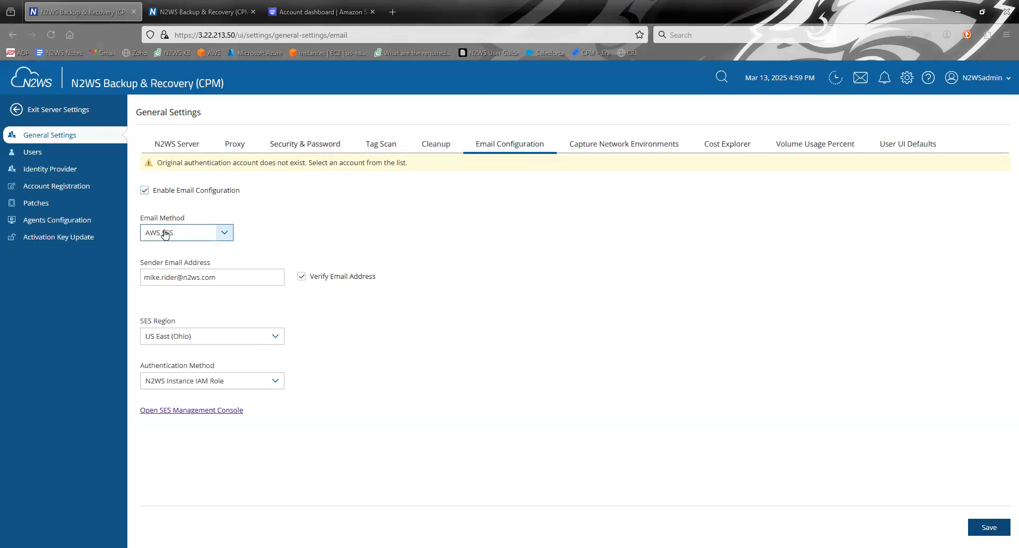
pyautogui.click(157, 276)
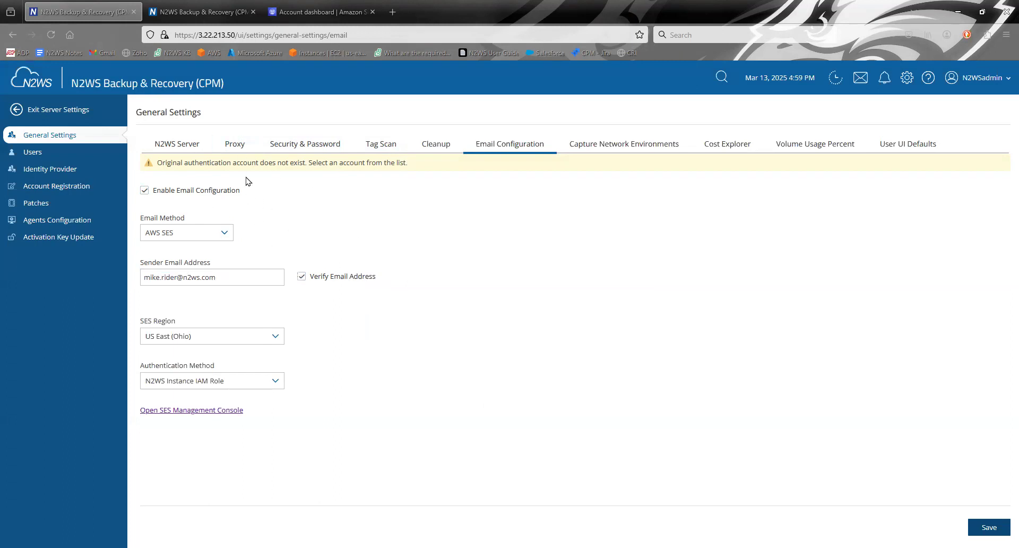
# Switch to the Amazon SES console and create an identity of type Email address with the sender's email address
pyautogui.click(325, 4)
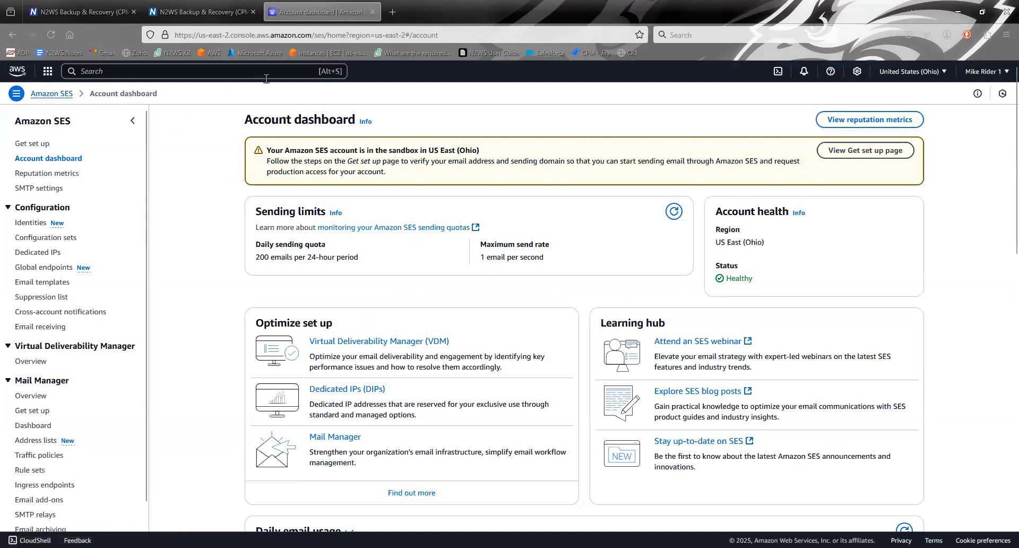
pyautogui.click(22, 223)
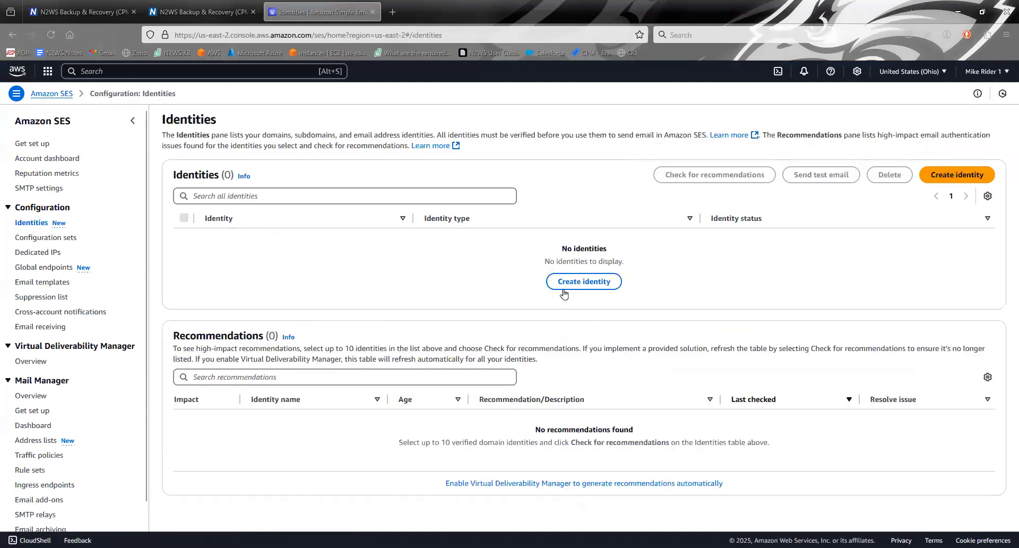
pyautogui.click(589, 281)
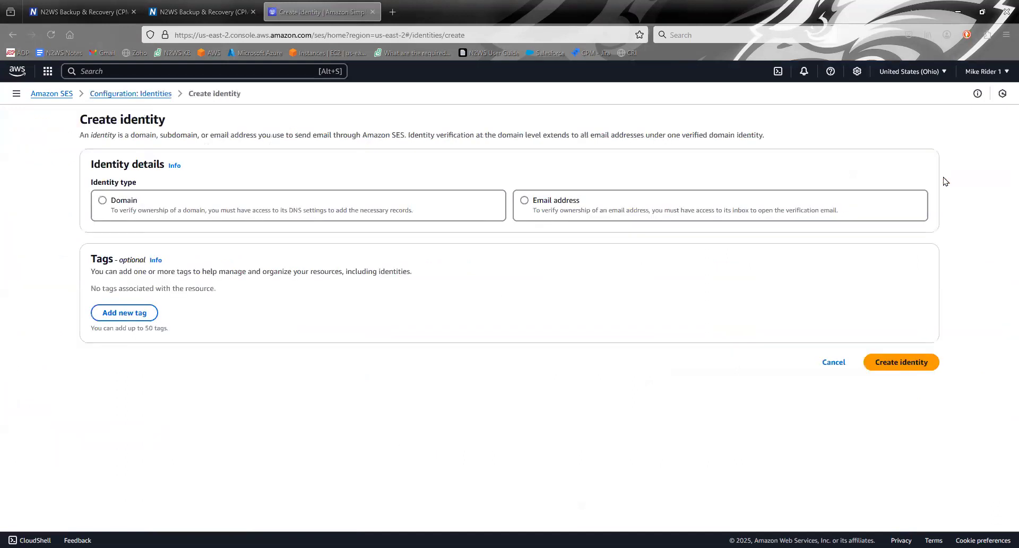
pyautogui.click(525, 200)
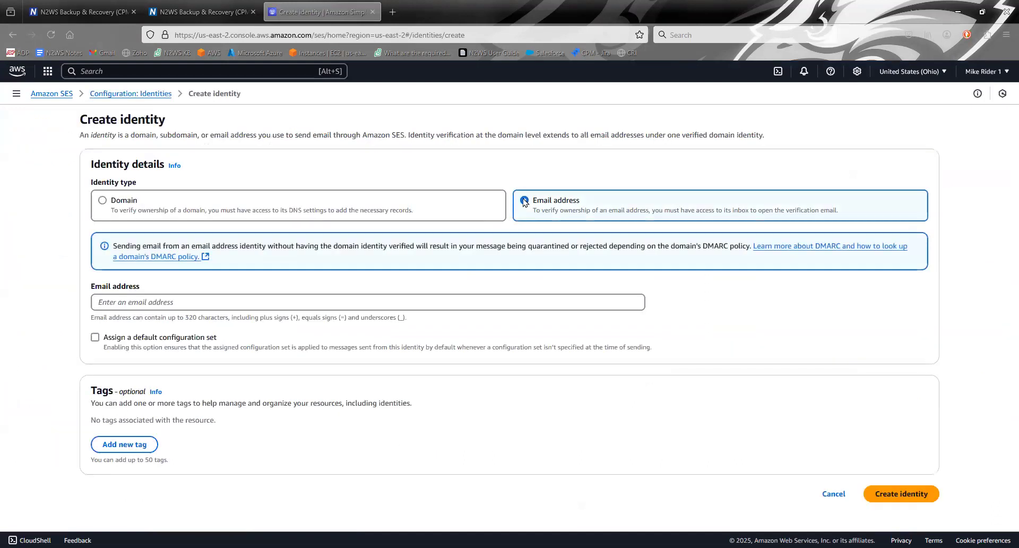
pyautogui.click(262, 306)
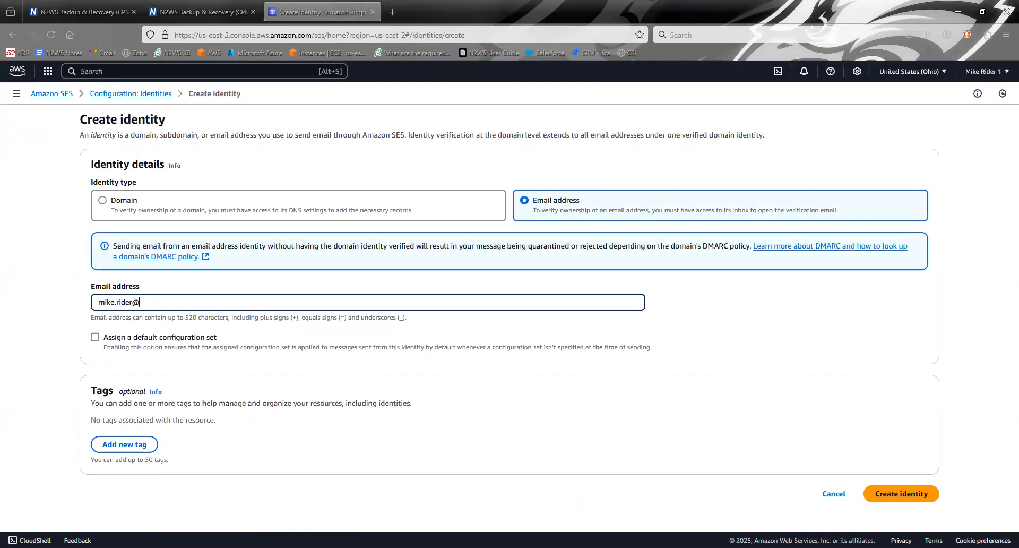
pyautogui.click(882, 498)
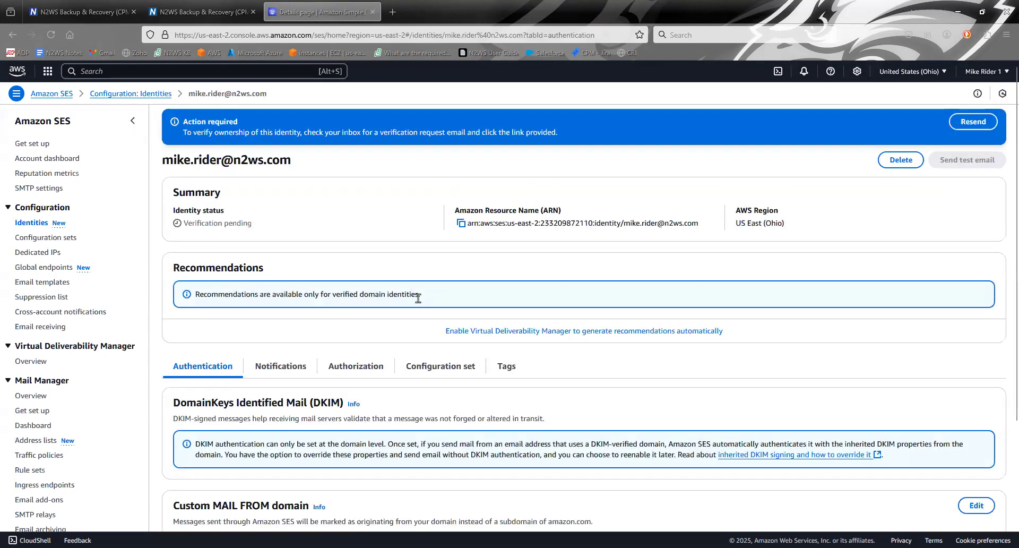
# Verify ownership of the pending email identity through the verification link, close the verification page and refresh the identity's details
pyautogui.moveTo(182, 222); pyautogui.dragTo(263, 228)
pyautogui.click(264, 229)
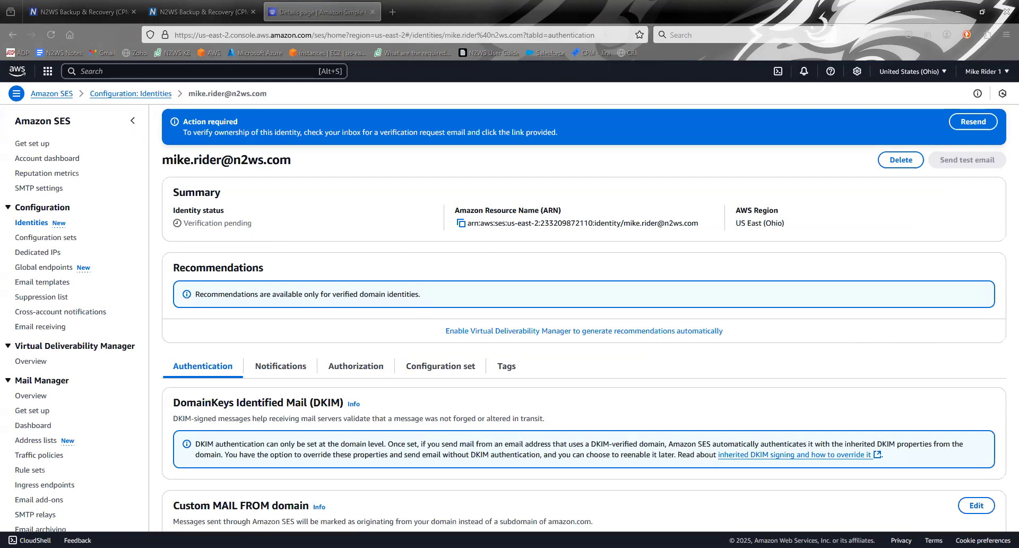
pyautogui.click(789, 292)
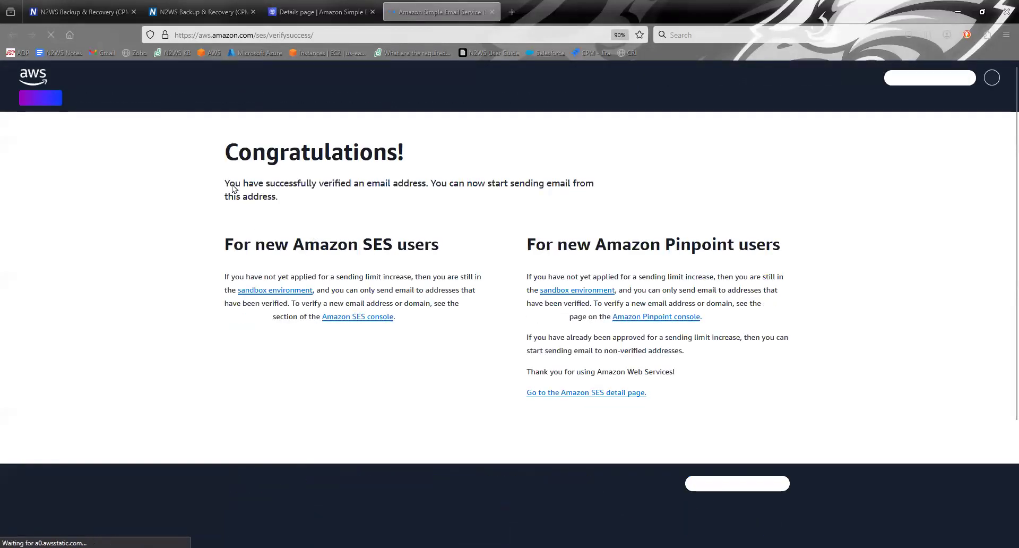
pyautogui.tripleClick(409, 162)
pyautogui.click(354, 244)
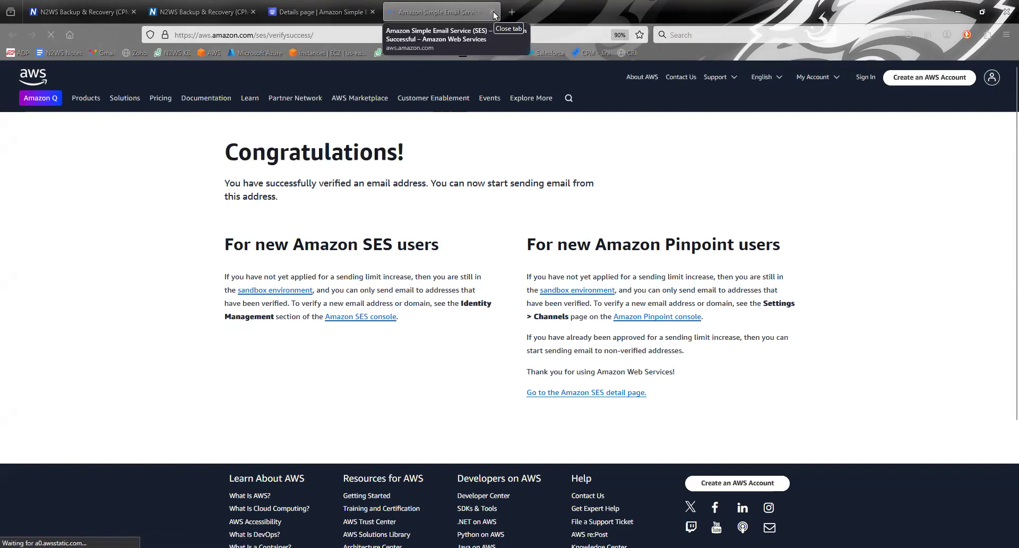
pyautogui.hotkey('ctrl', 'w')
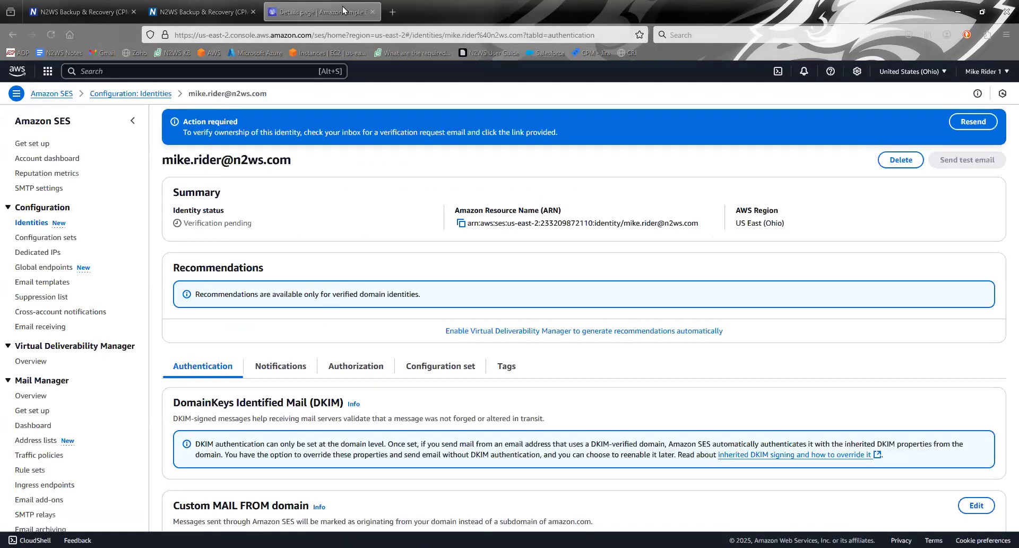
pyautogui.click(51, 35)
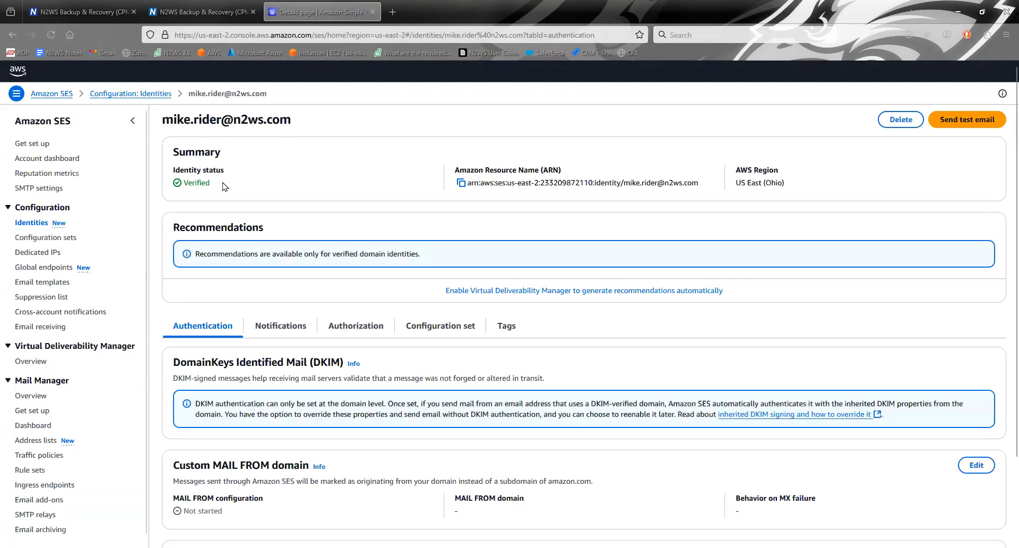
# Return to the N2WS server's email configuration and save it with the existing sender email address
pyautogui.click(222, 5)
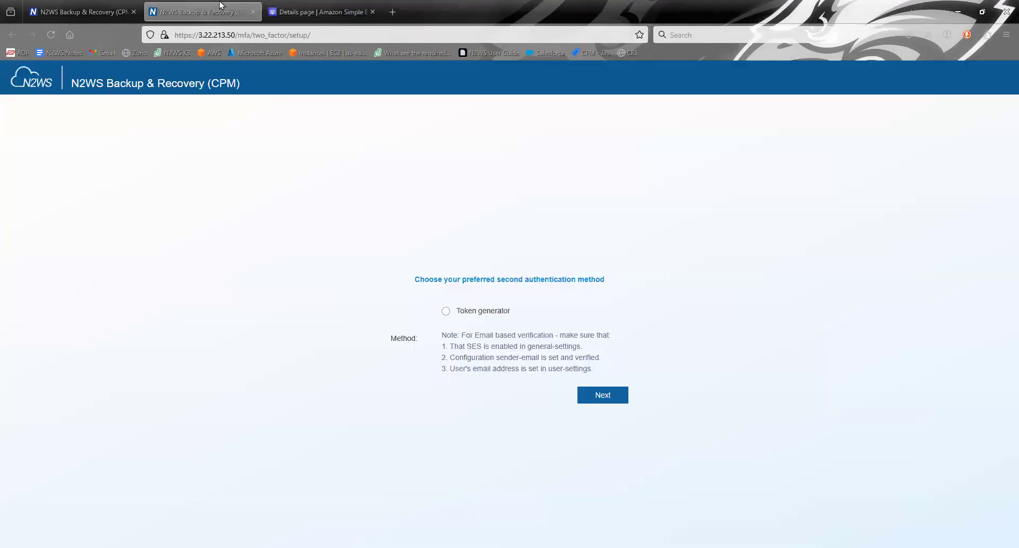
pyautogui.click(80, 12)
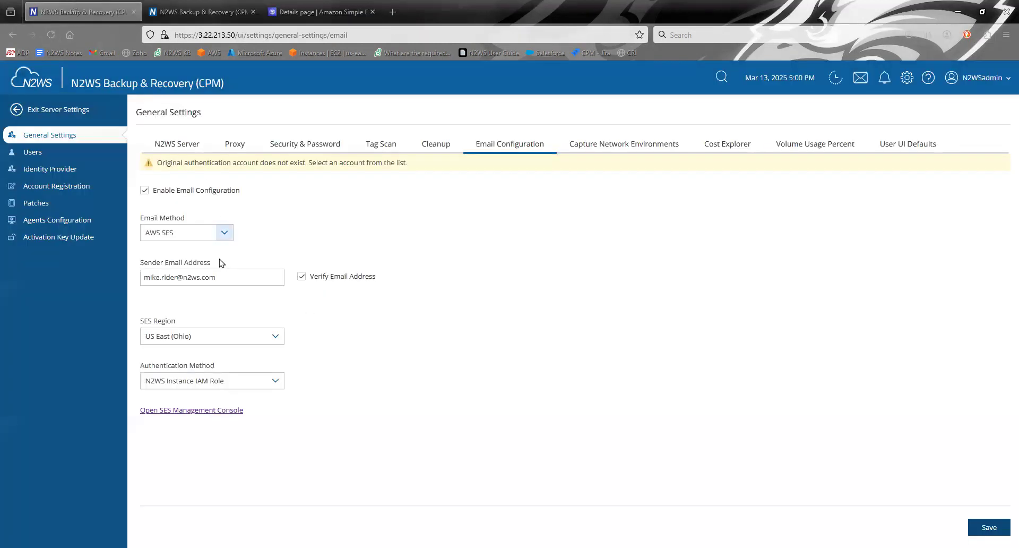
pyautogui.click(223, 276)
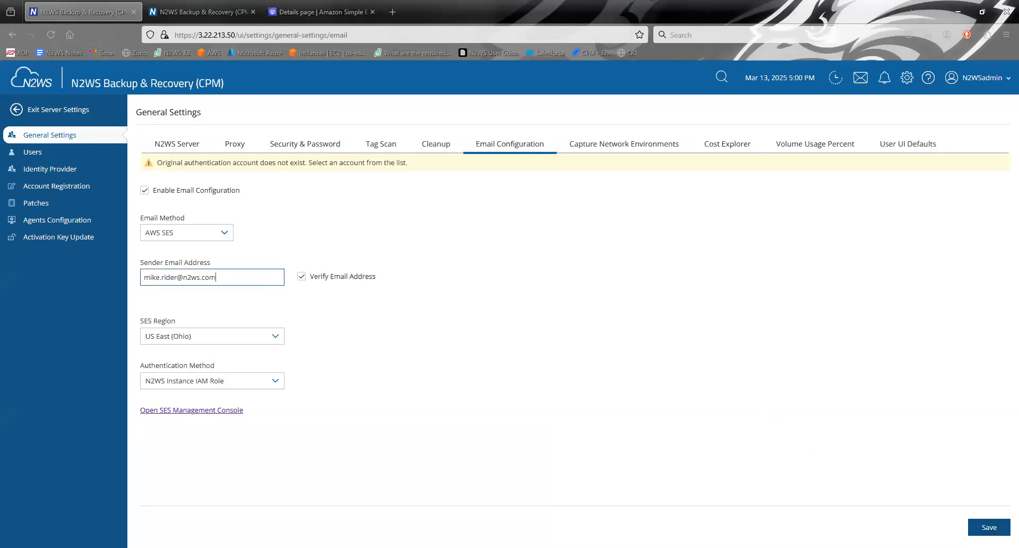
pyautogui.click(990, 527)
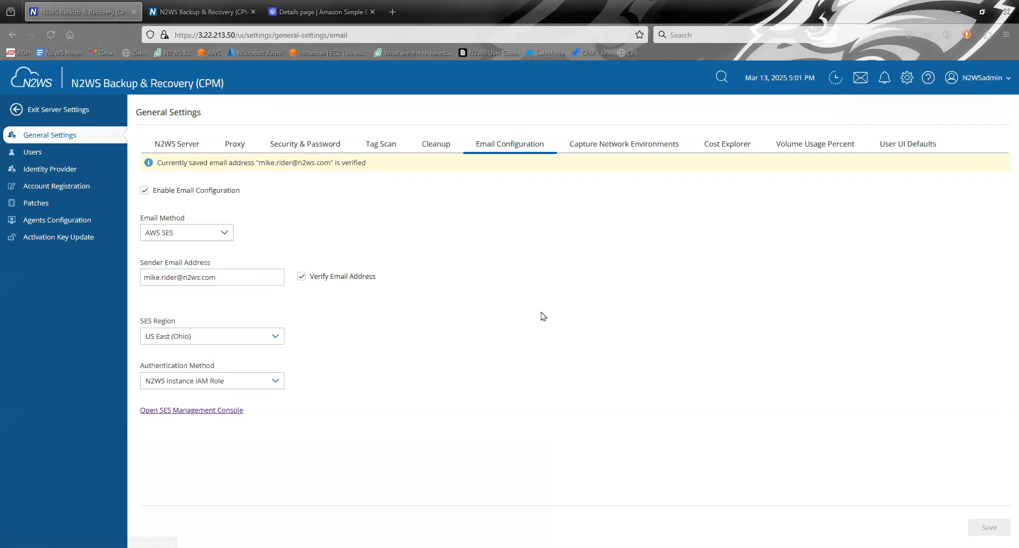
# Reload the two-factor setup page and review the listed requirements for email-based verification
pyautogui.click(204, 8)
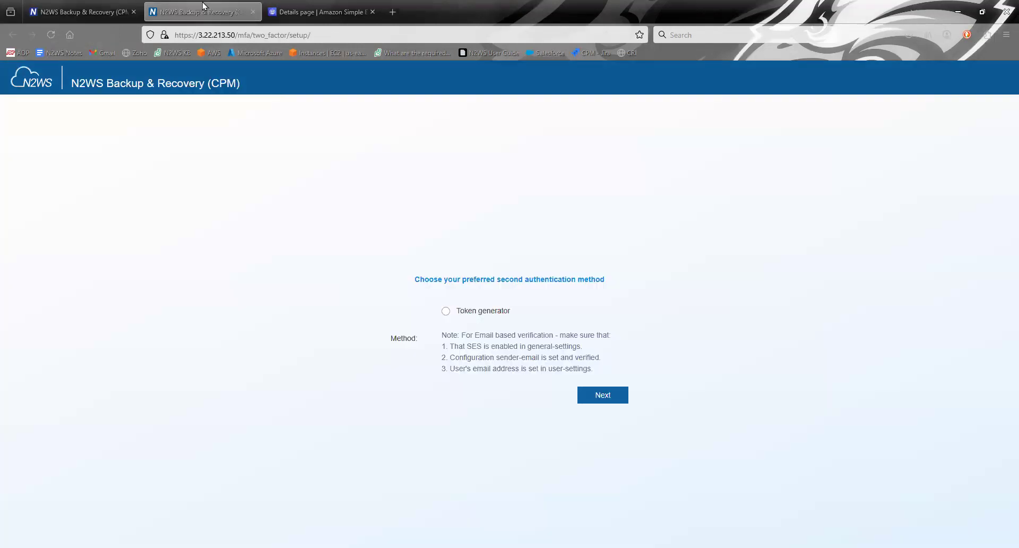
pyautogui.click(51, 34)
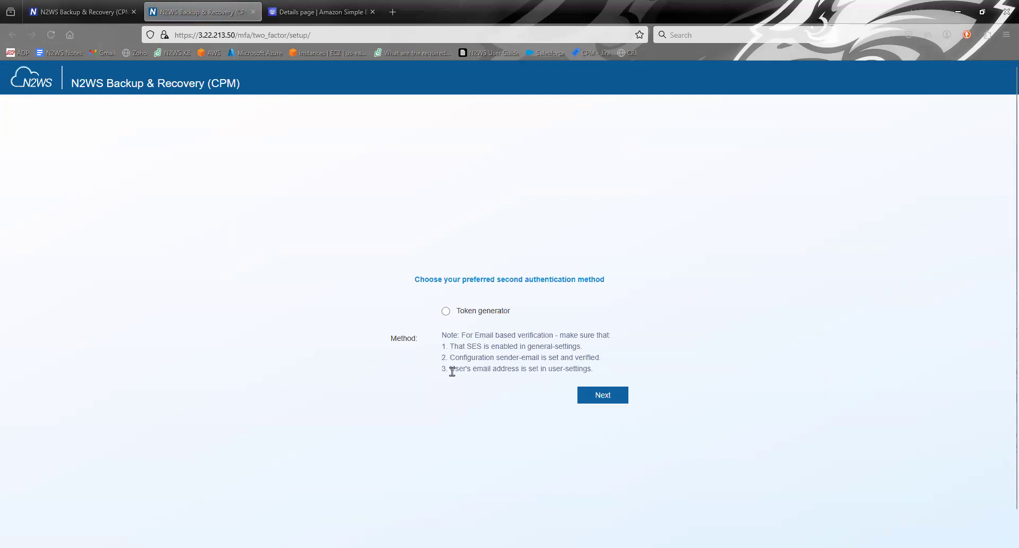
pyautogui.moveTo(452, 371); pyautogui.dragTo(603, 379)
pyautogui.click(512, 360)
# Return to the server settings, edit the N2WSadmin user to add the user's email address, and save the change
pyautogui.click(85, 6)
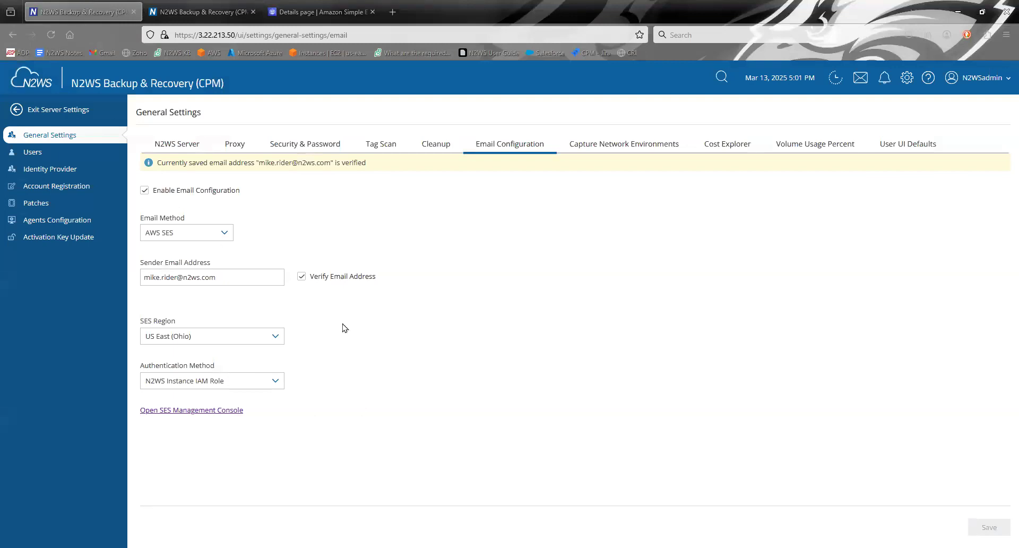
pyautogui.click(906, 78)
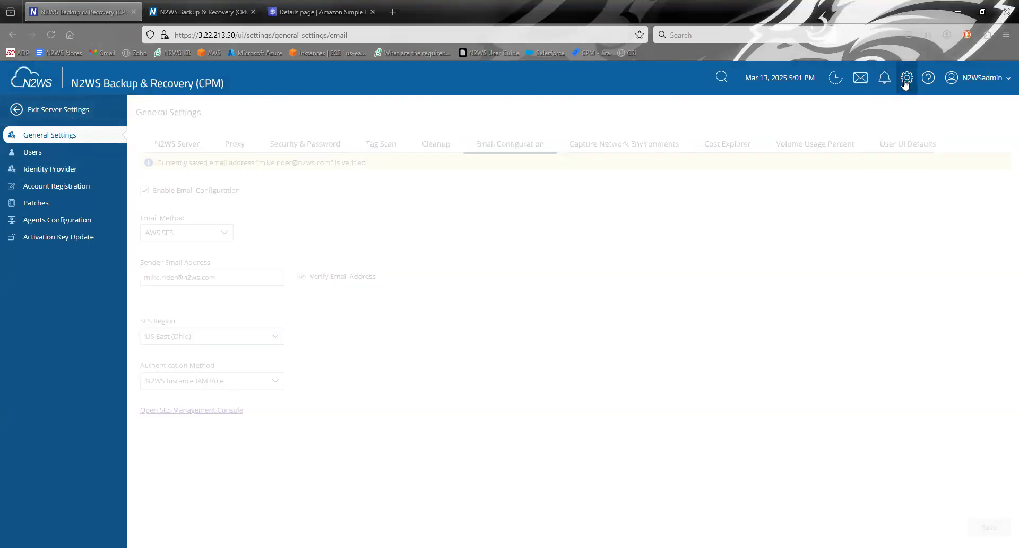
pyautogui.click(43, 153)
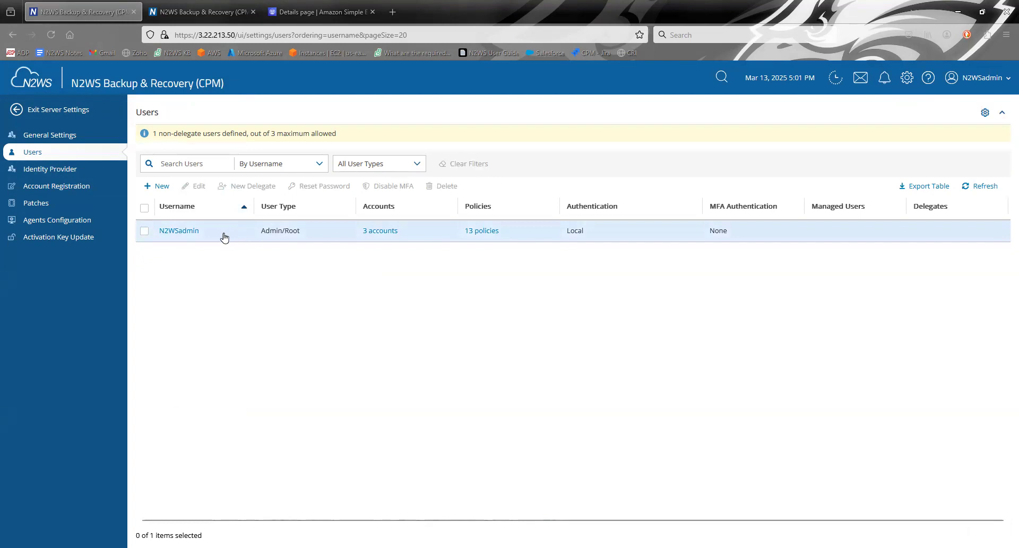
pyautogui.click(143, 231)
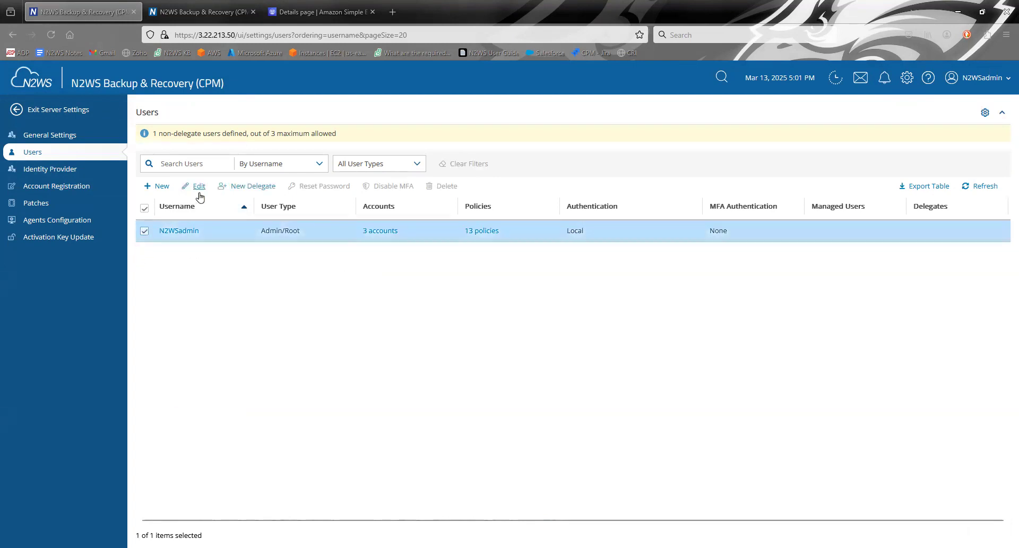
pyautogui.click(199, 187)
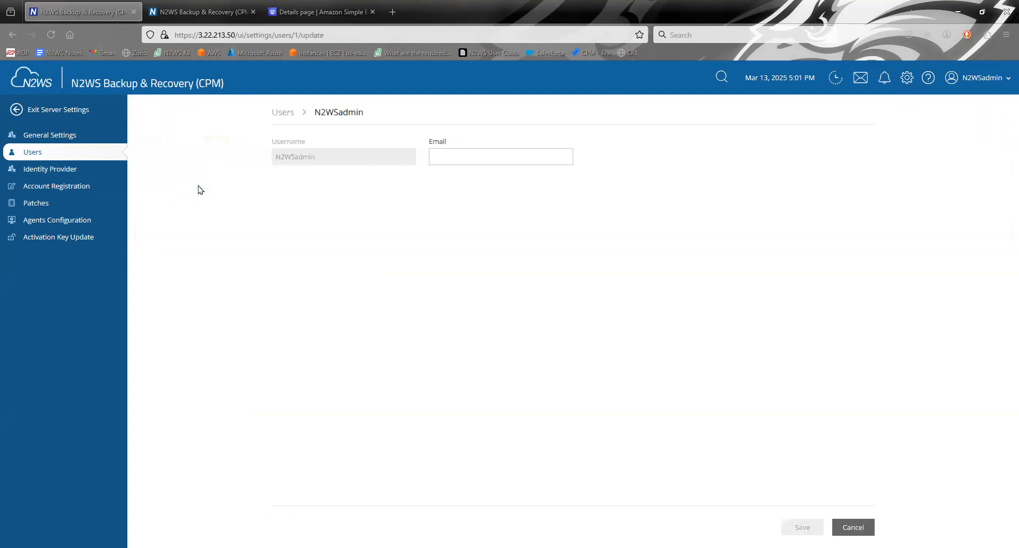
pyautogui.click(457, 158)
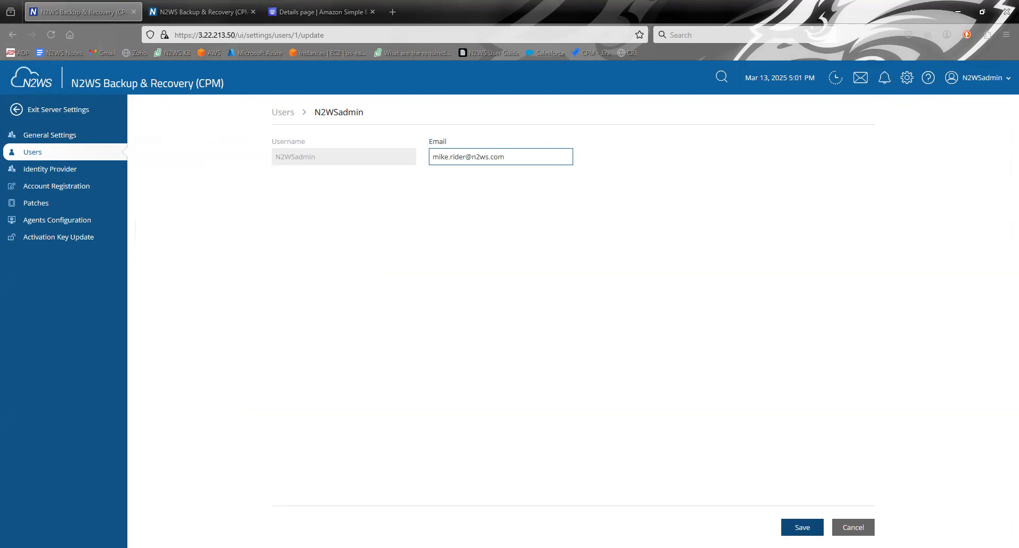
pyautogui.click(797, 528)
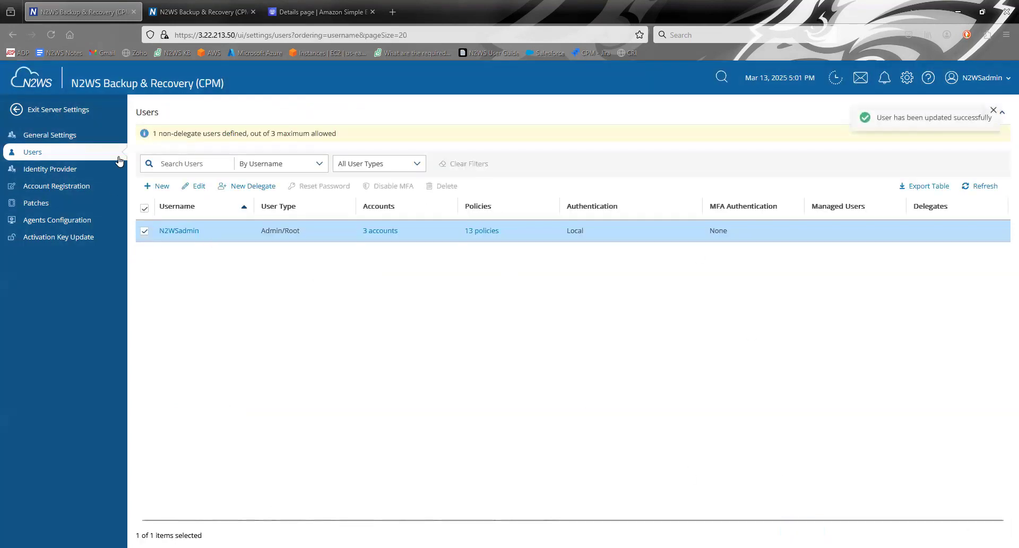
# Reload the two-factor setup page, choose Email as the authentication method and accept the user's email address for login authentication
pyautogui.click(239, 8)
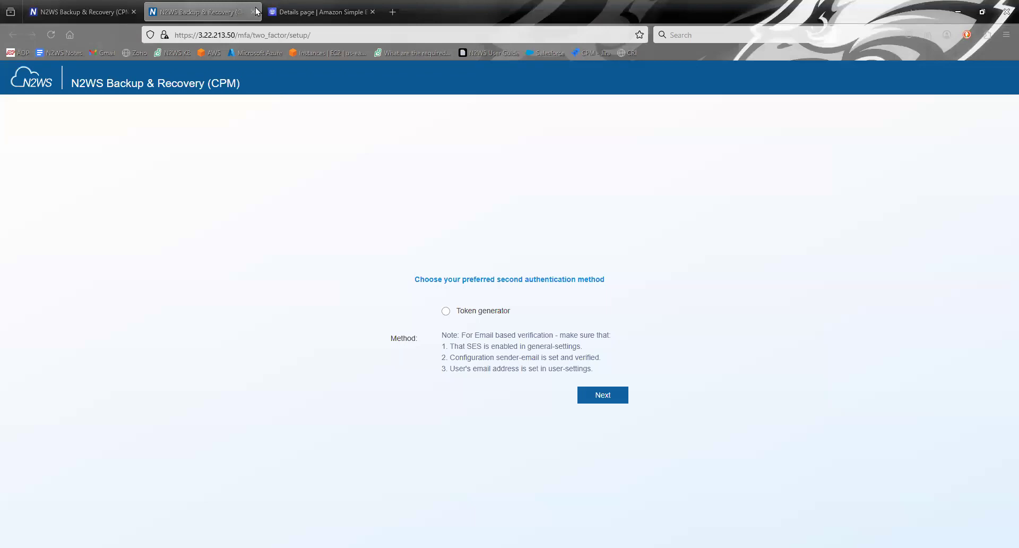
pyautogui.click(52, 35)
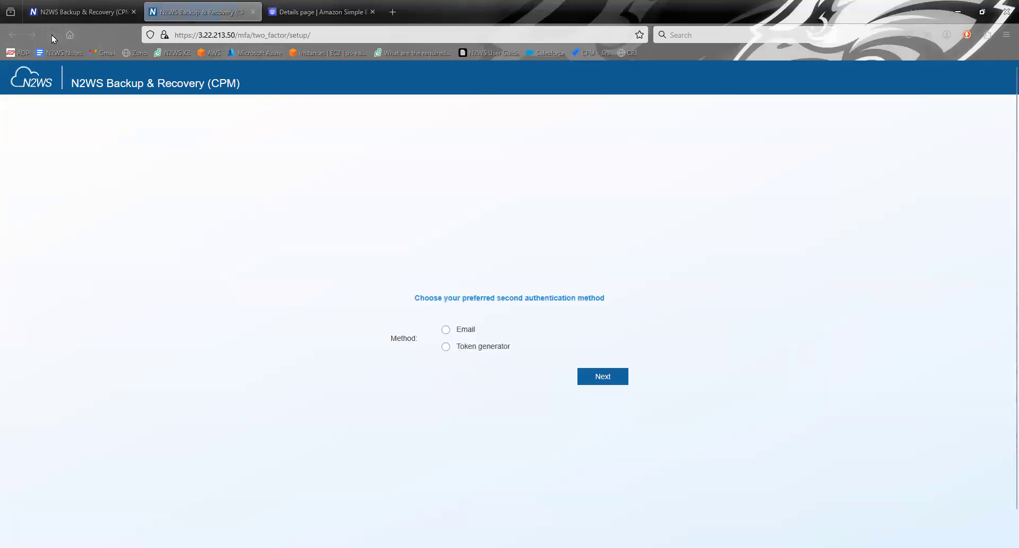
pyautogui.click(446, 330)
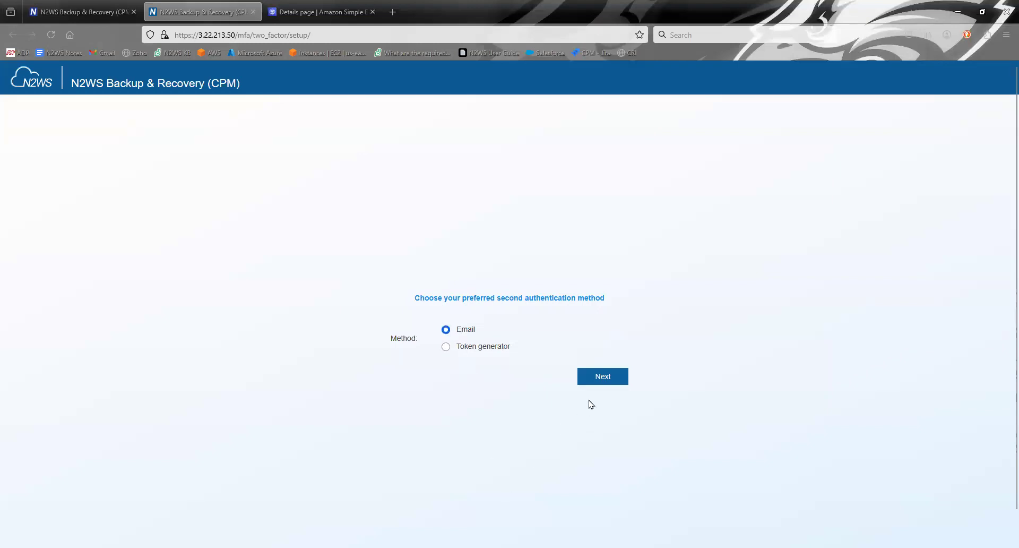
pyautogui.click(603, 378)
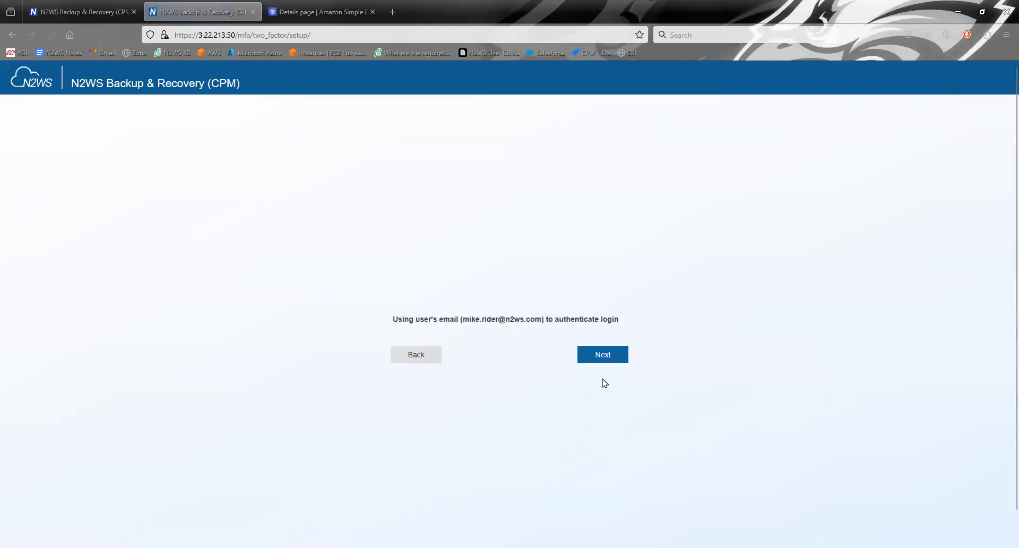
pyautogui.moveTo(413, 320); pyautogui.dragTo(599, 322)
pyautogui.click(601, 329)
pyautogui.click(602, 357)
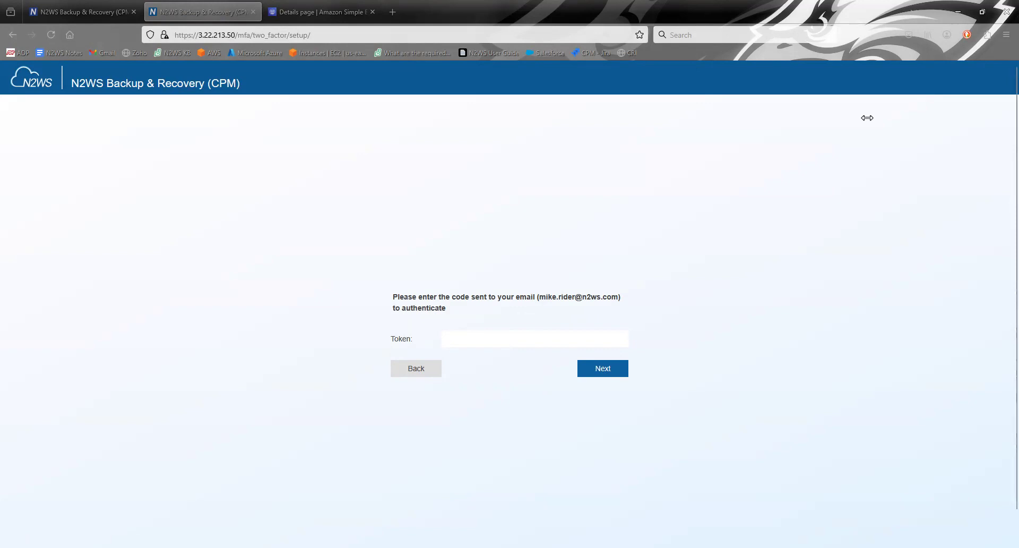
# Paste the emailed verification code into the Token field and submit it to enable two-factor authentication
pyautogui.click(482, 339)
pyautogui.hotkey('ctrl', 'v')
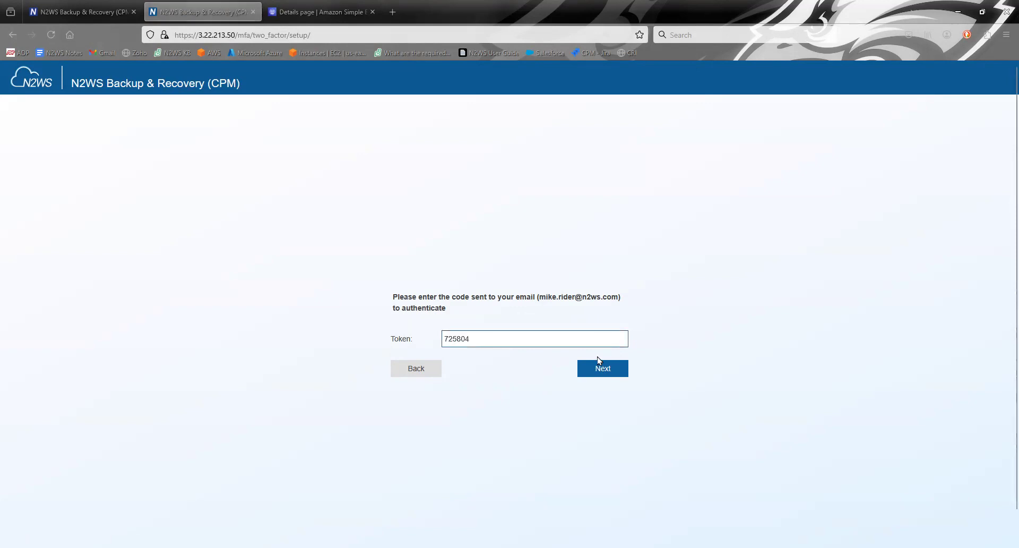
pyautogui.click(605, 368)
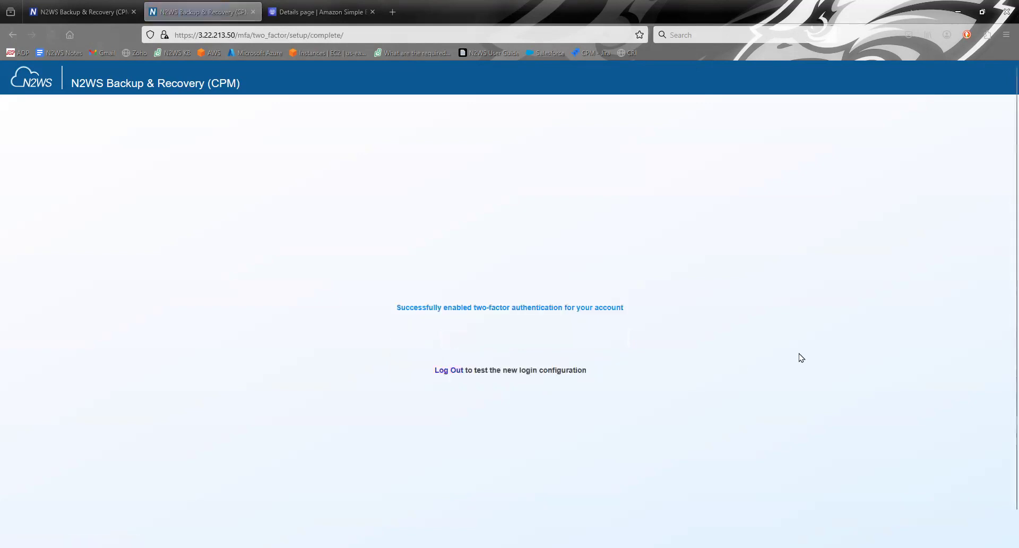
# Log out to test the new configuration, sign back in and submit the emailed verification code in the Token field
pyautogui.click(455, 370)
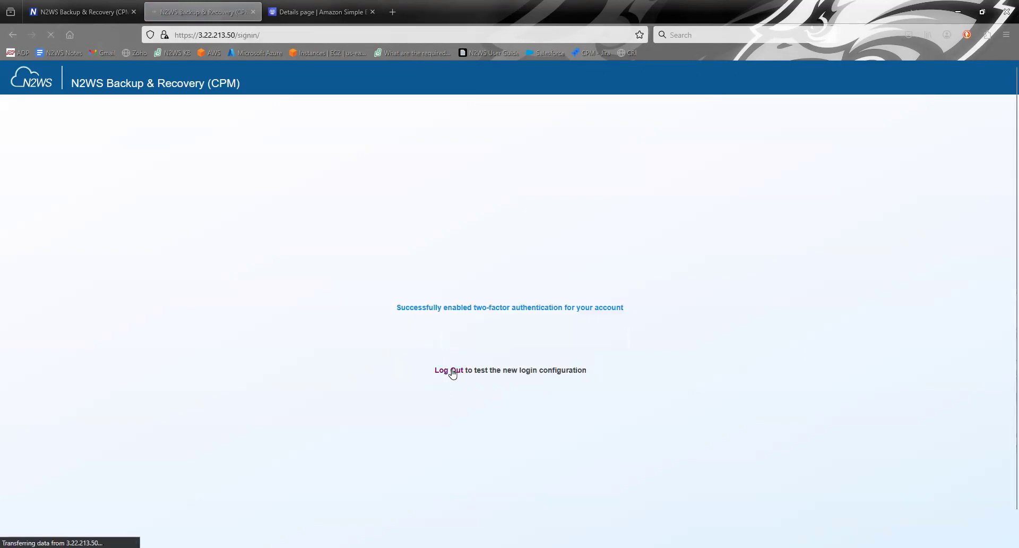
pyautogui.click(502, 344)
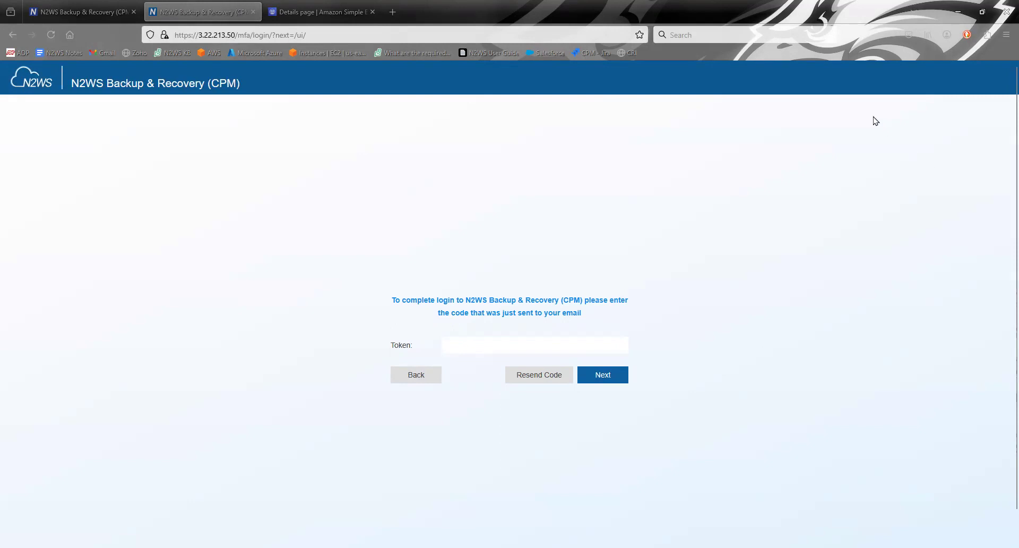
pyautogui.click(465, 339)
pyautogui.hotkey('ctrl', 'v')
pyautogui.click(605, 377)
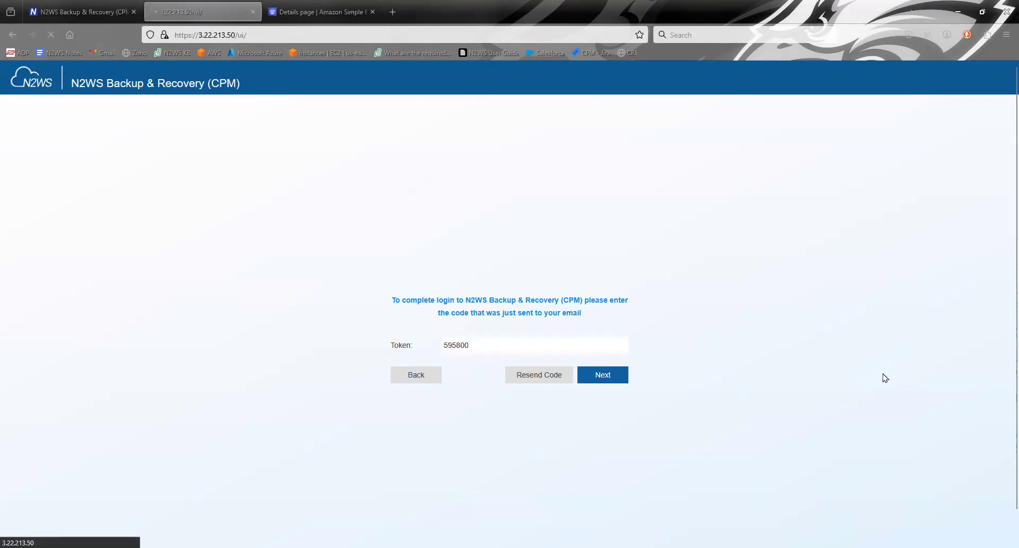